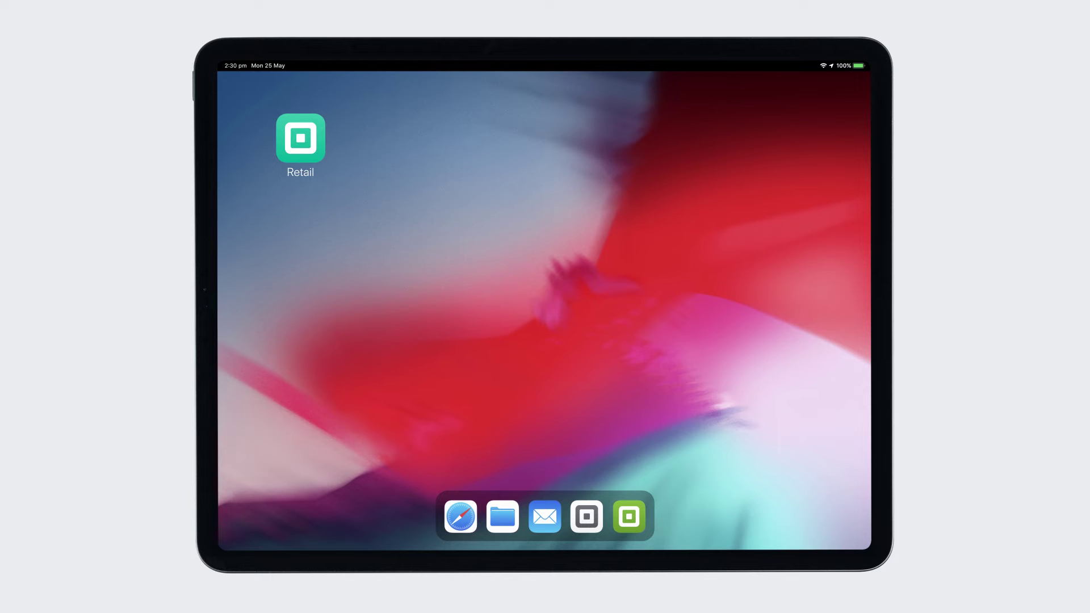
Launch the Square for Retail app from the iPad home screen
left_click(300, 138)
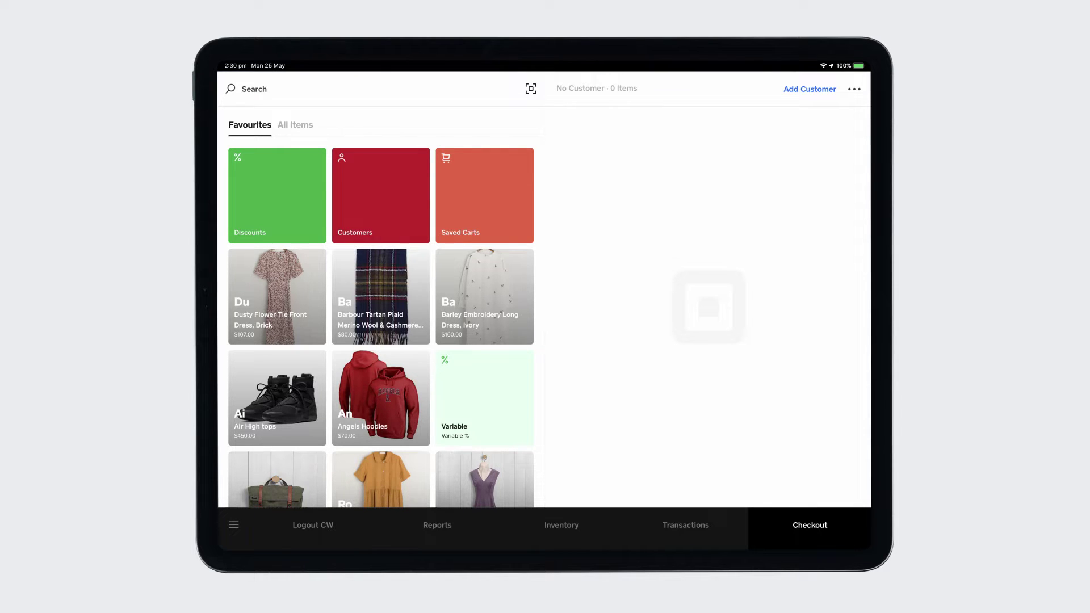
Fill in a new item named Green Bag with a bag photo, $50.00 price and starting stock
left_click(234, 524)
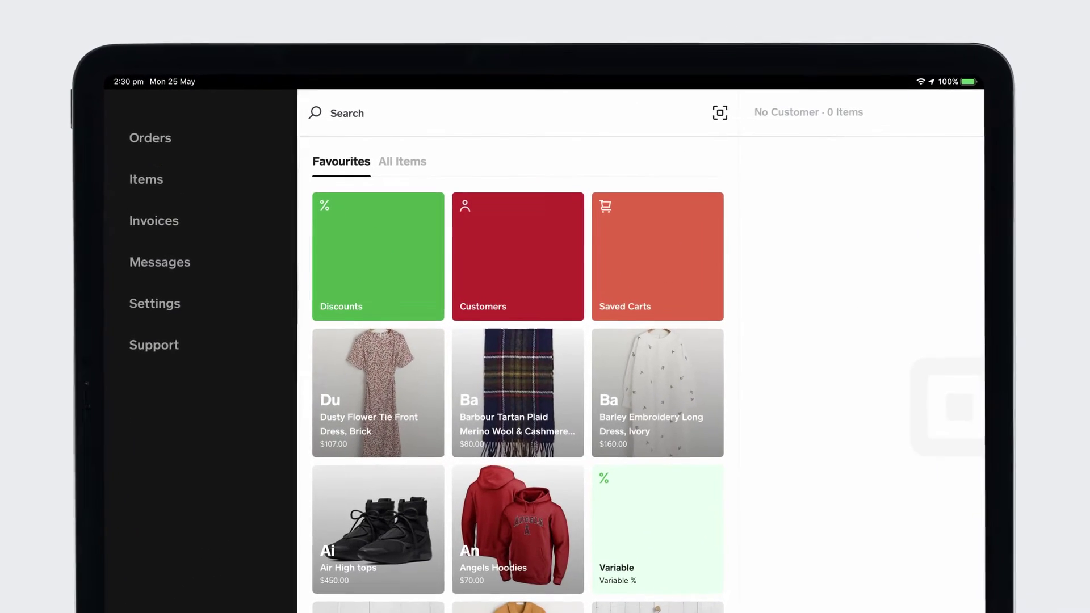
left_click(248, 138)
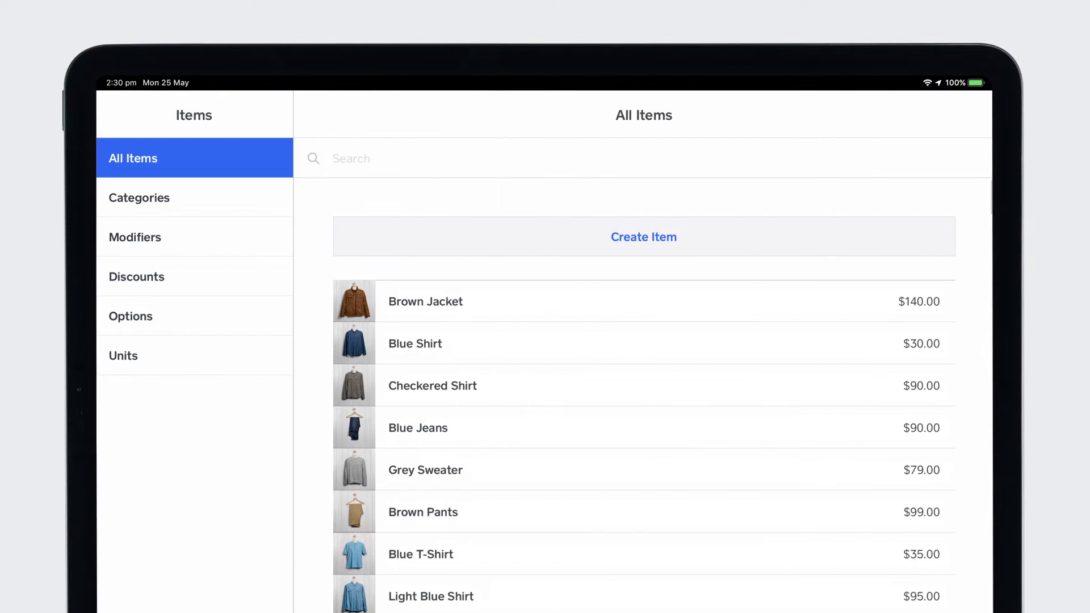
left_click(645, 237)
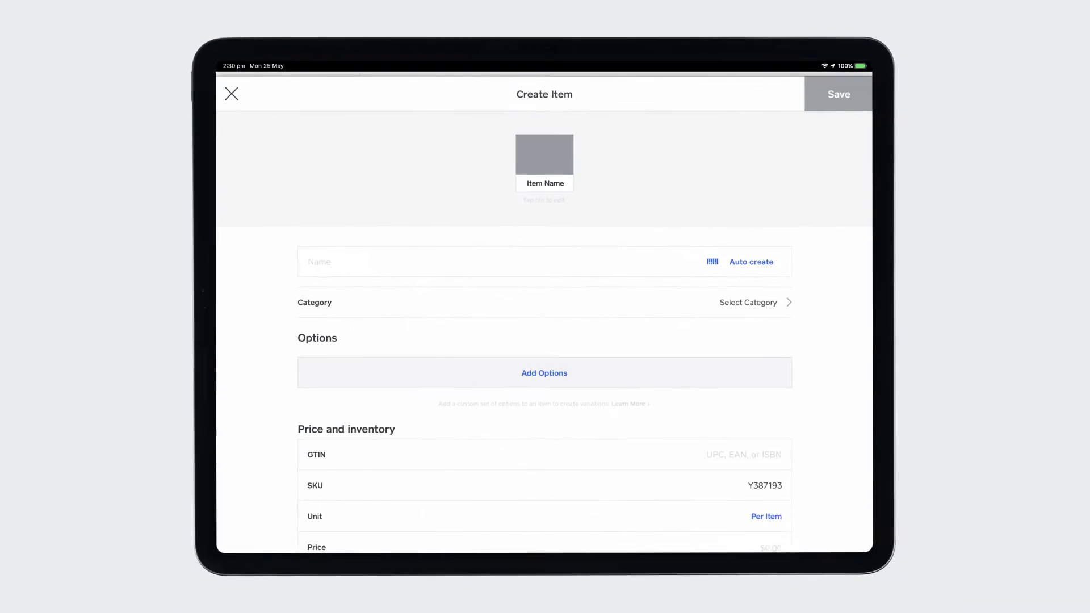
left_click(543, 197)
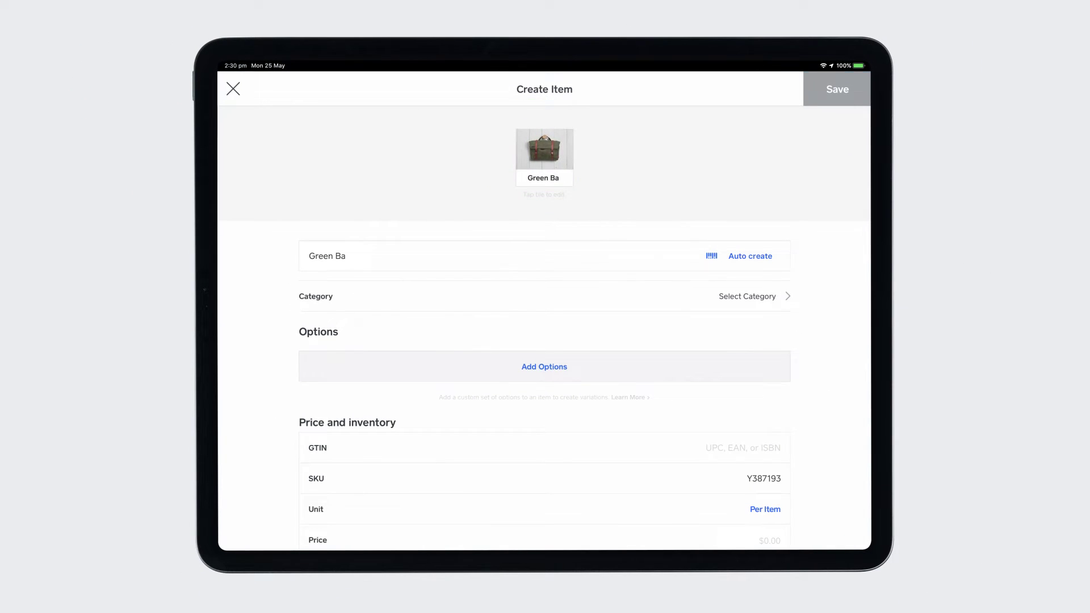
type("g")
scroll(544, 329, "down", 3)
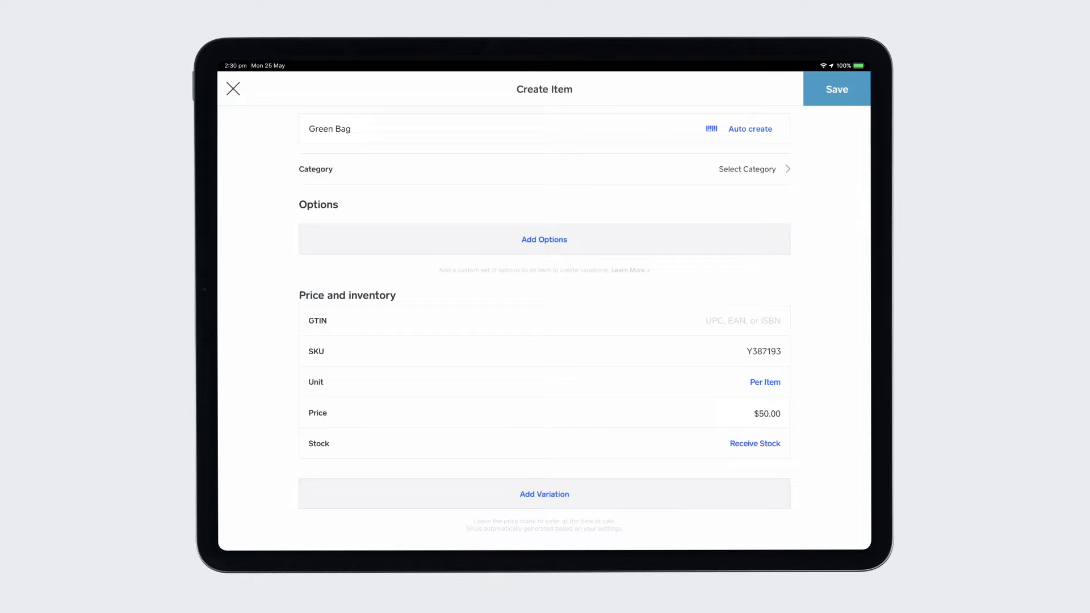
left_click(755, 444)
Save the Green Bag item, then discard a second, empty new-item form
left_click(837, 89)
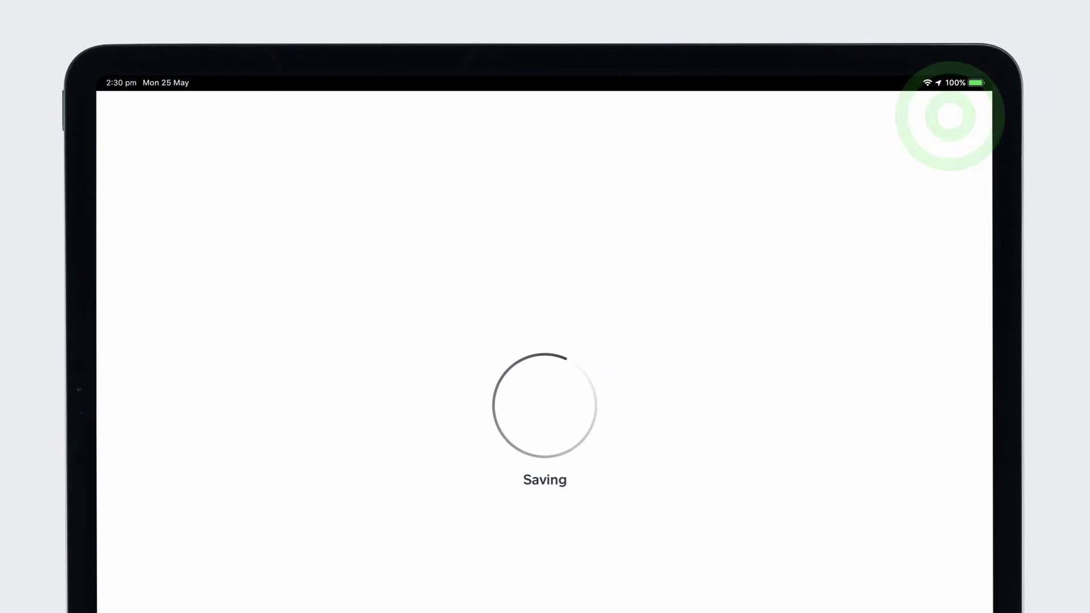
left_click(644, 237)
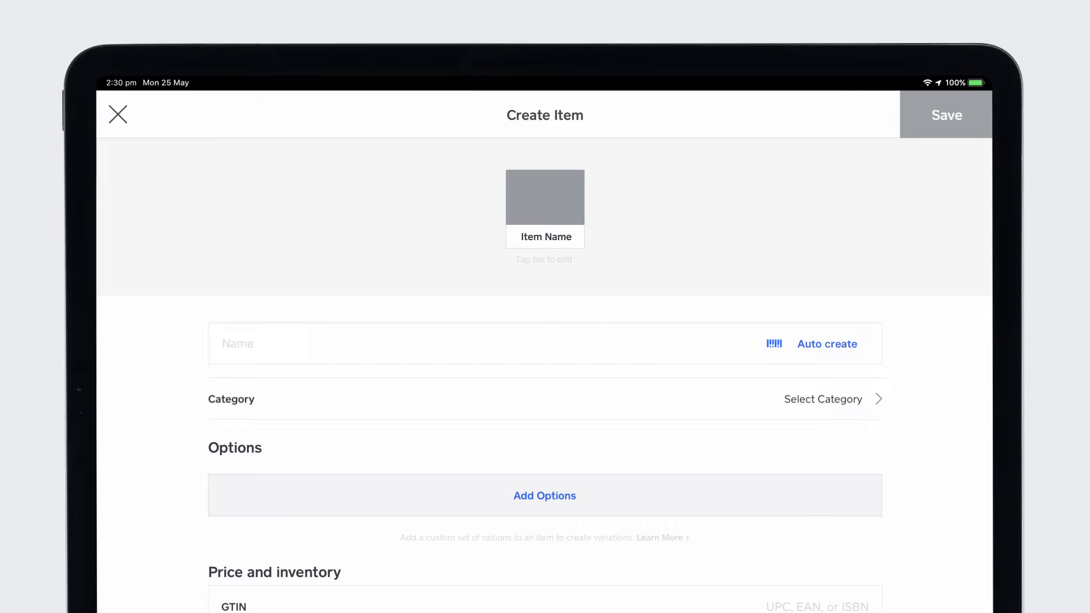
left_click(118, 114)
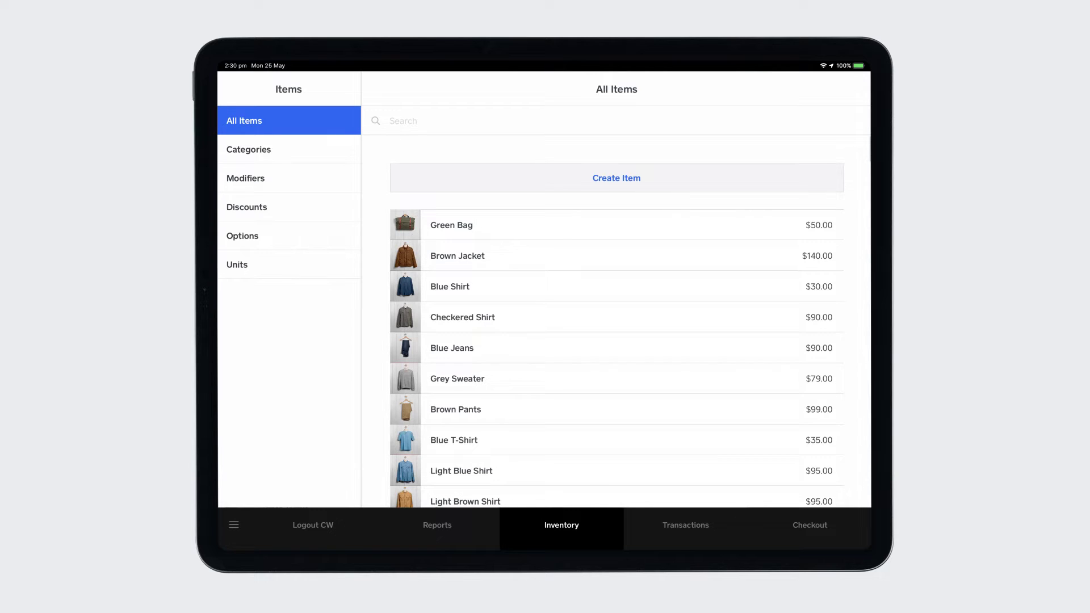
Open Brown Jacket under Jackets and view its stock elsewhere: 202 Fitzroy, 69 Melbourne
left_click(809, 524)
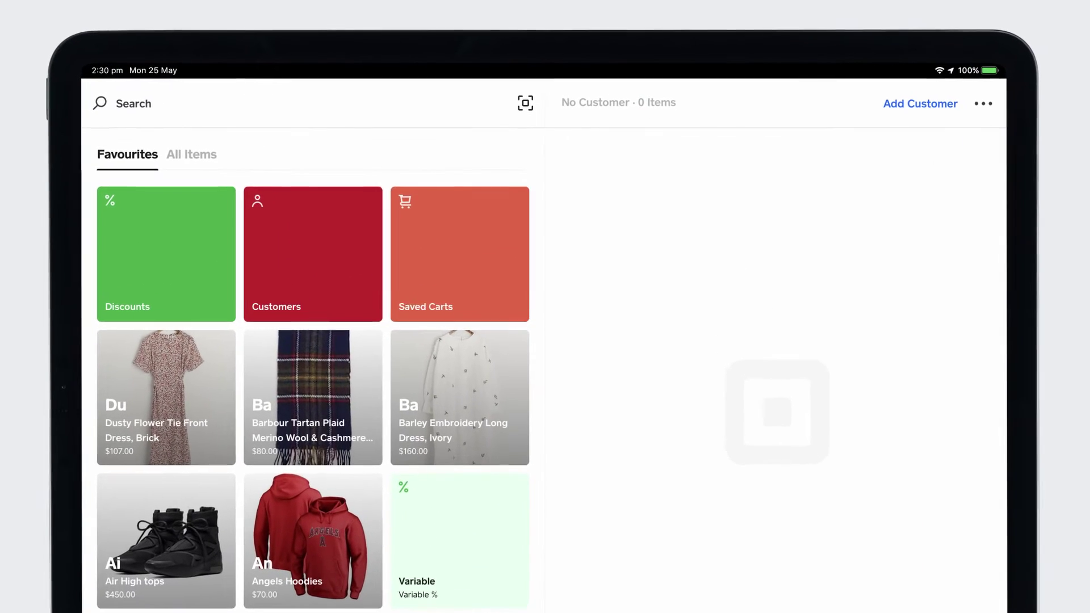
left_click_drag(436, 243, 352, 244)
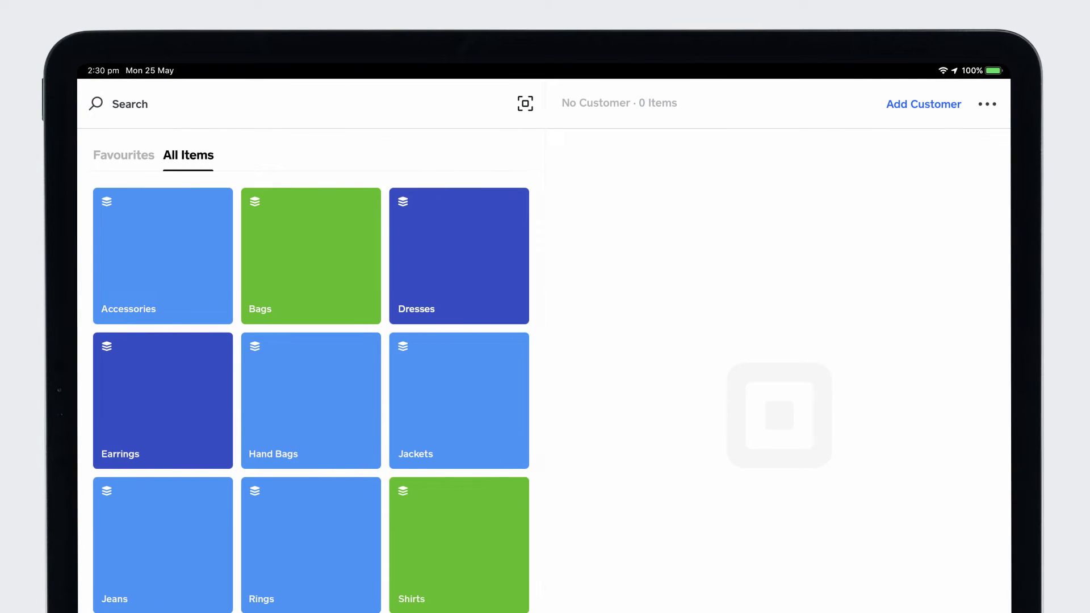
left_click(458, 397)
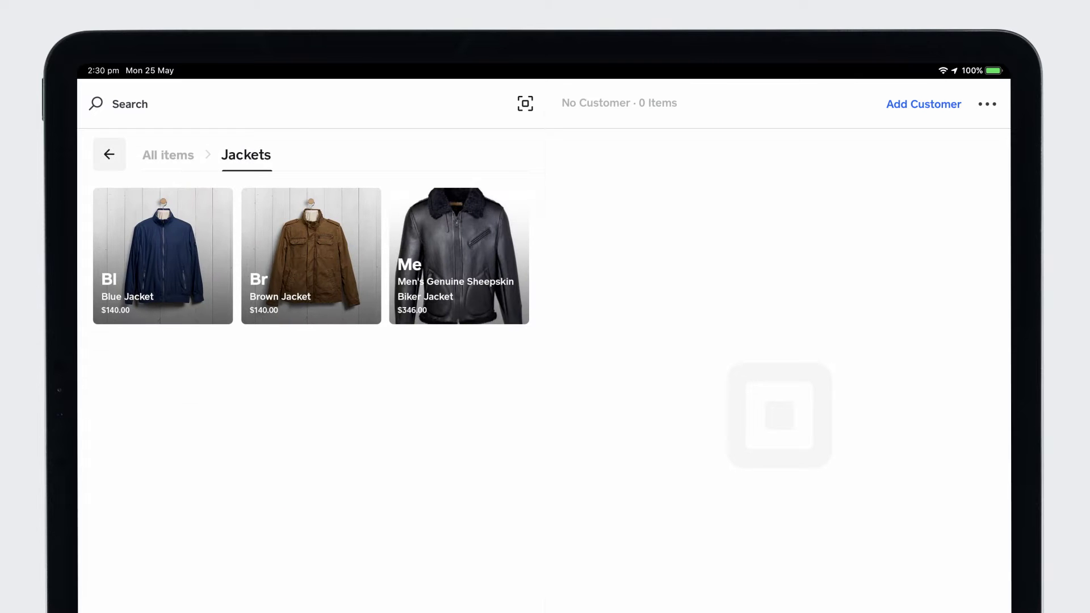
left_click(311, 259)
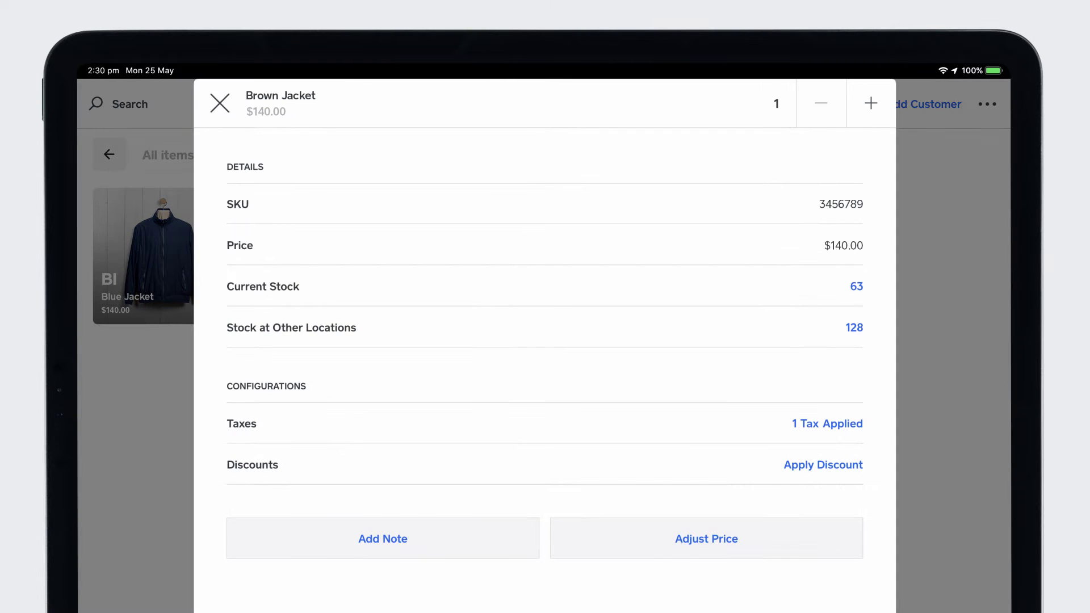
left_click(852, 328)
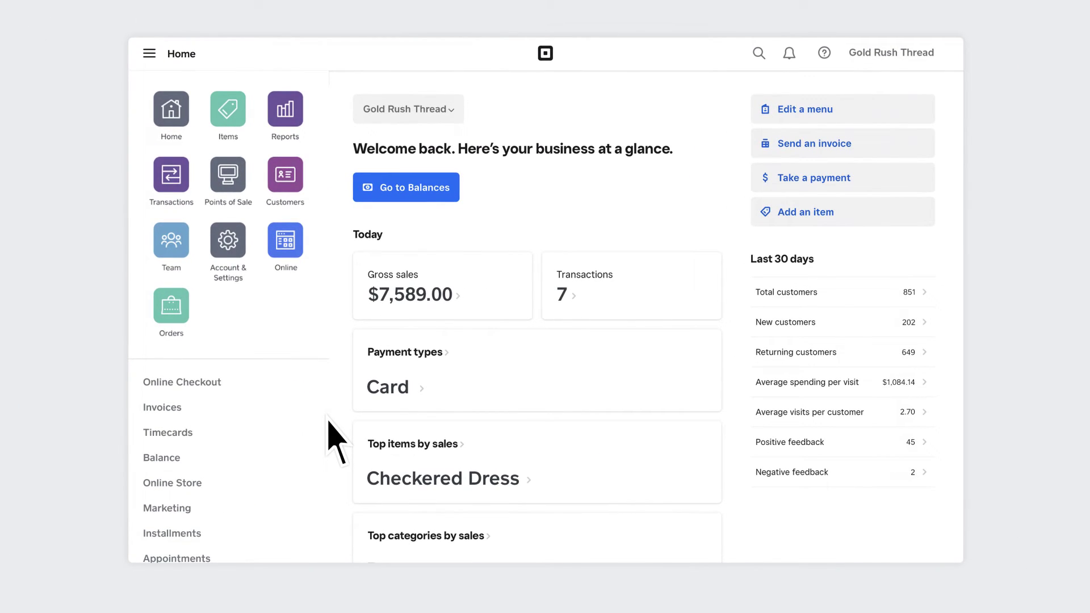
Enable stock tracking for Blue Shirt size M with a low-stock alert at 5, and save
left_click(228, 111)
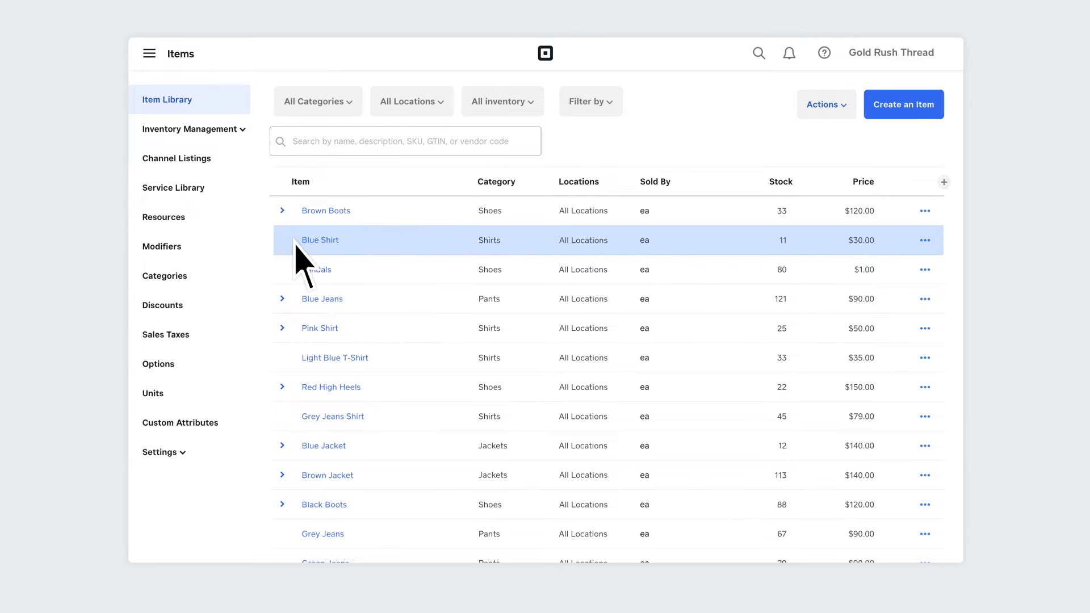
left_click(296, 245)
scroll(296, 245, "down", 3)
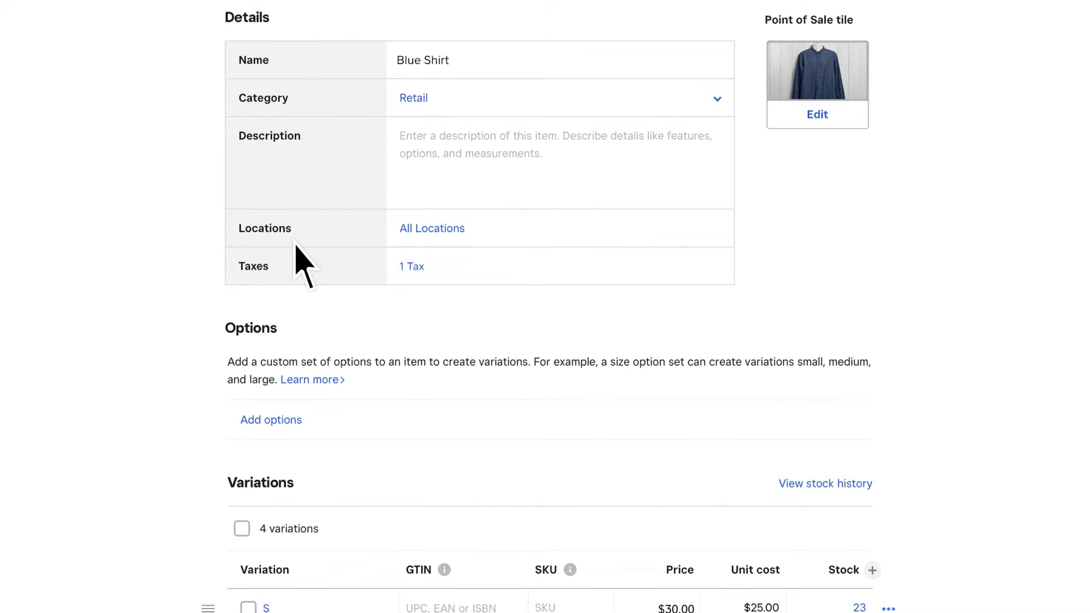
scroll(296, 245, "down", 6)
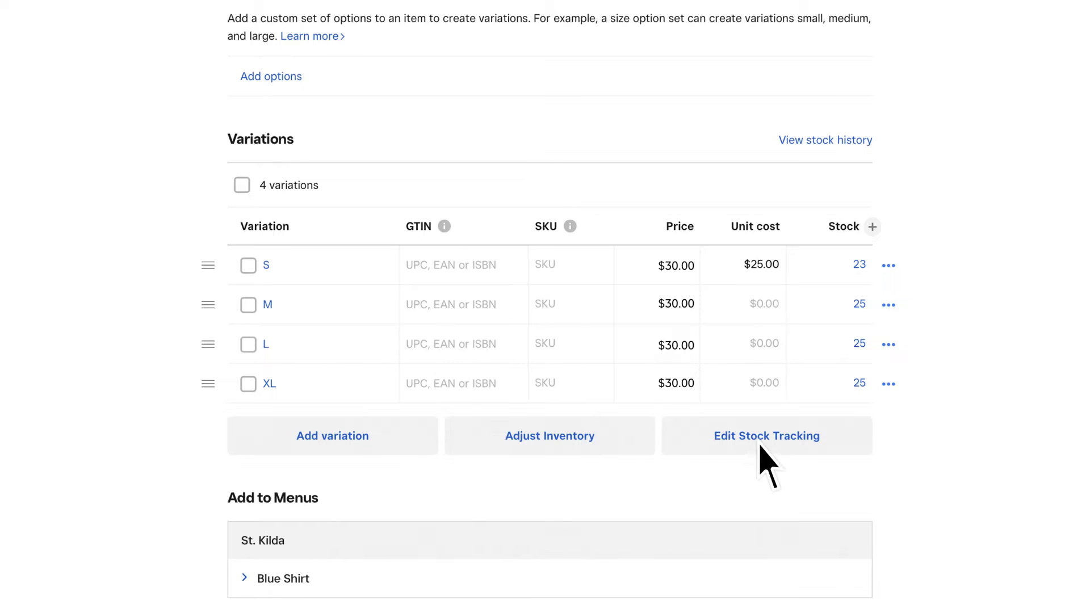
left_click(761, 446)
left_click(769, 319)
type("5")
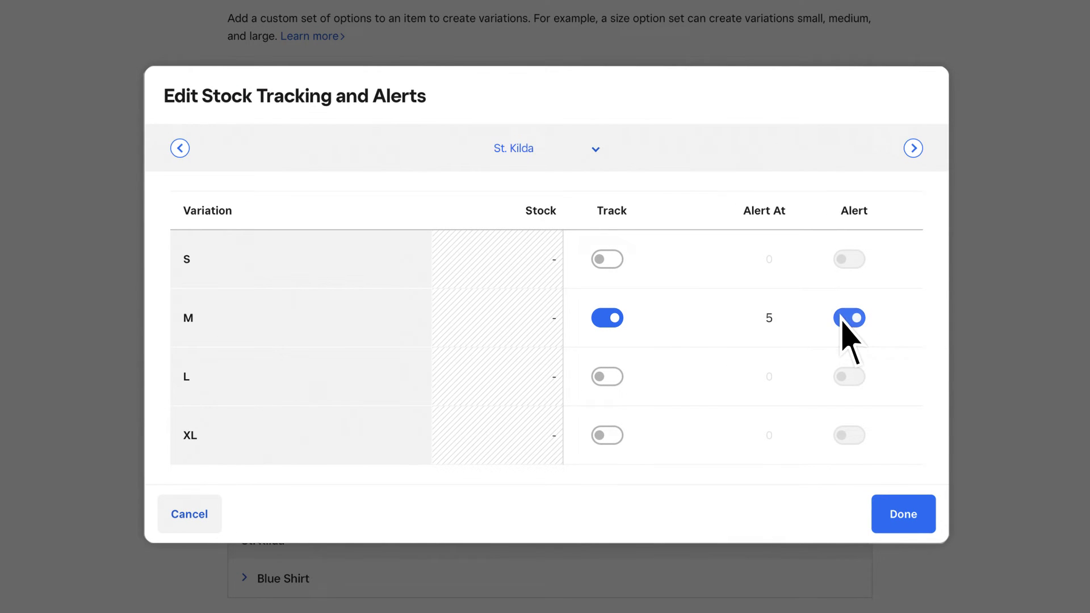
left_click(888, 511)
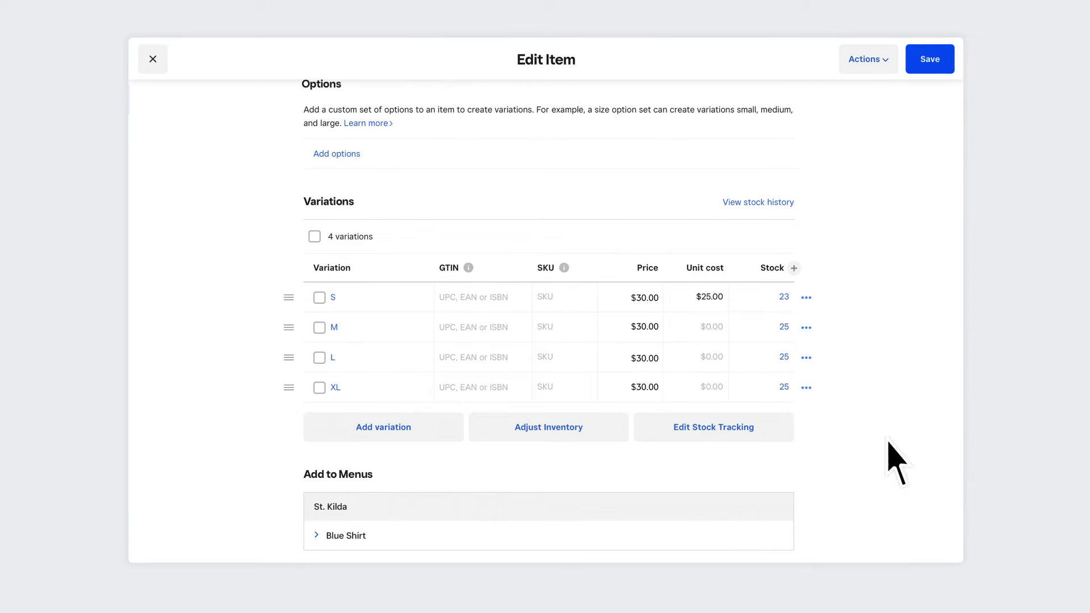
left_click(920, 62)
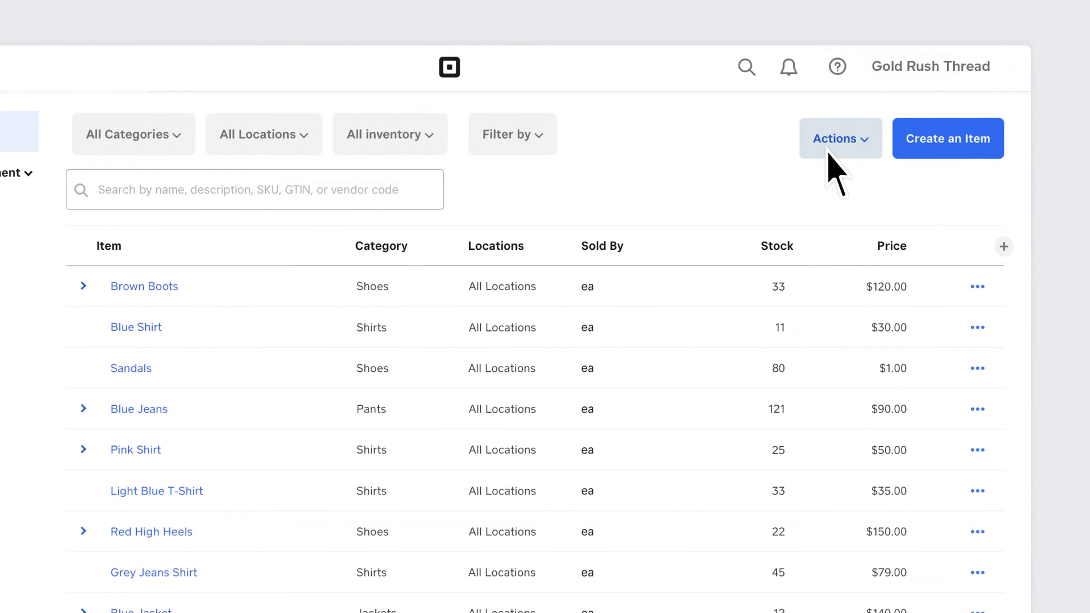
Start a stock transfer from St. Kilda to Collingwood
left_click(829, 153)
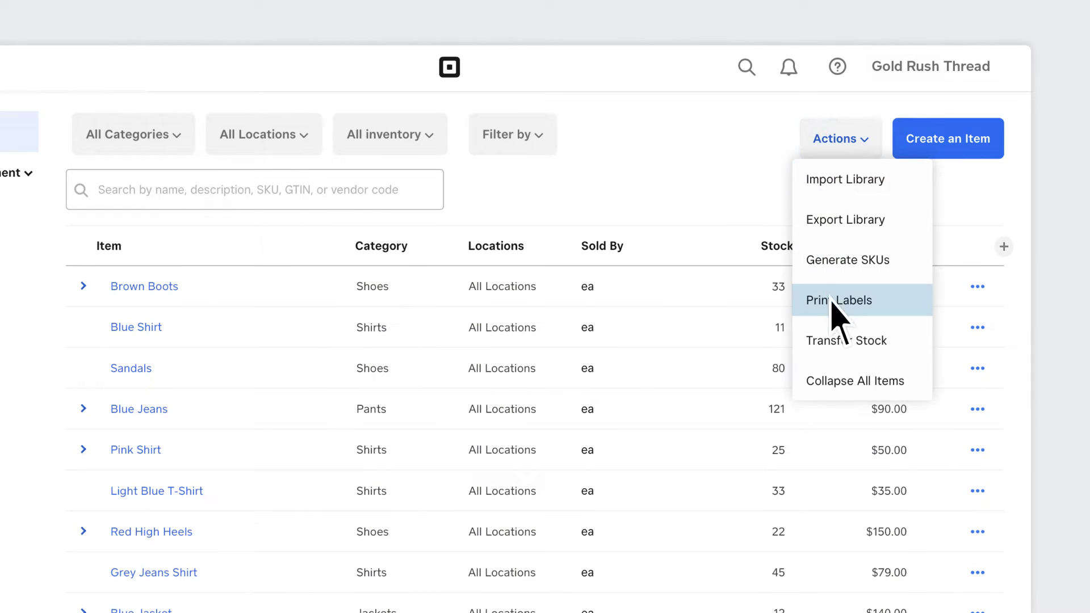
left_click(840, 341)
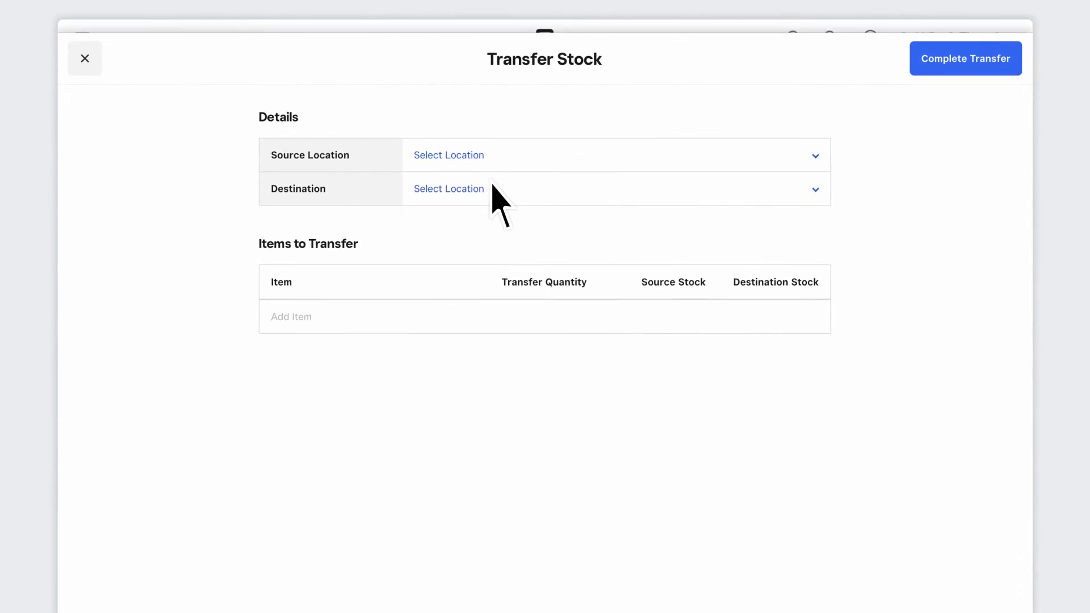
left_click(457, 145)
left_click(461, 159)
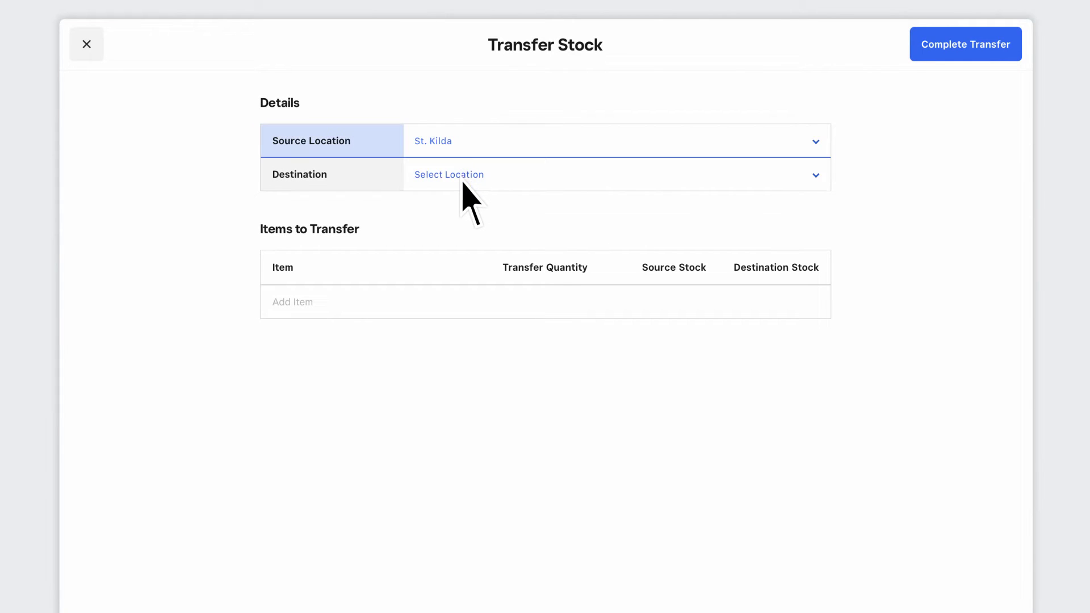
left_click(462, 176)
left_click(462, 195)
Add 25 Bracelets to the transfer and complete it
left_click(291, 312)
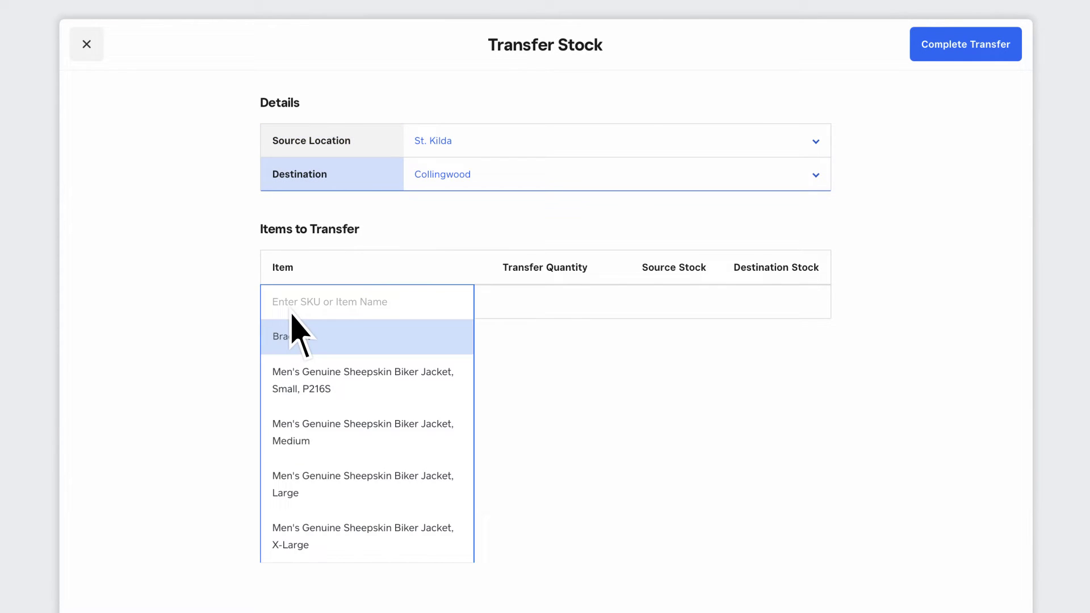
left_click(295, 336)
left_click(509, 311)
type("25")
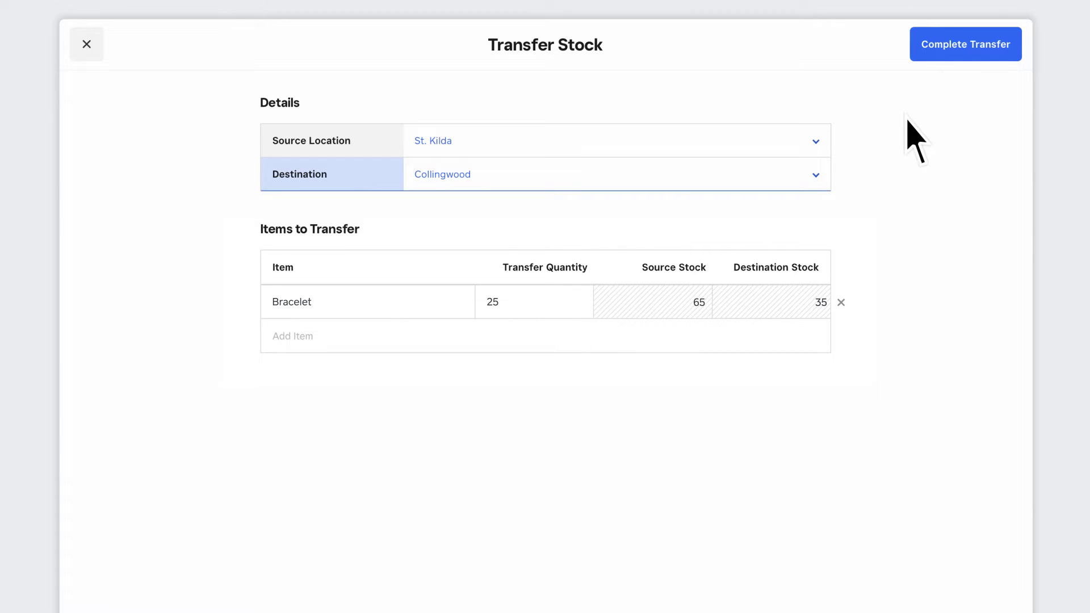
left_click(959, 56)
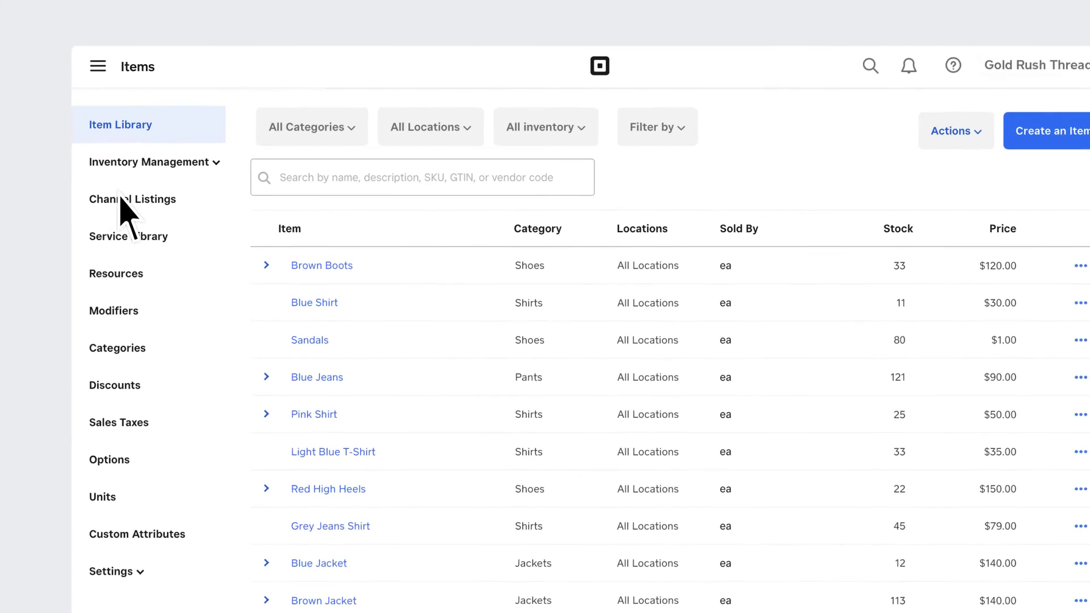
Start a new purchase order from vendor Jack's Apparel and add an order note
left_click(134, 166)
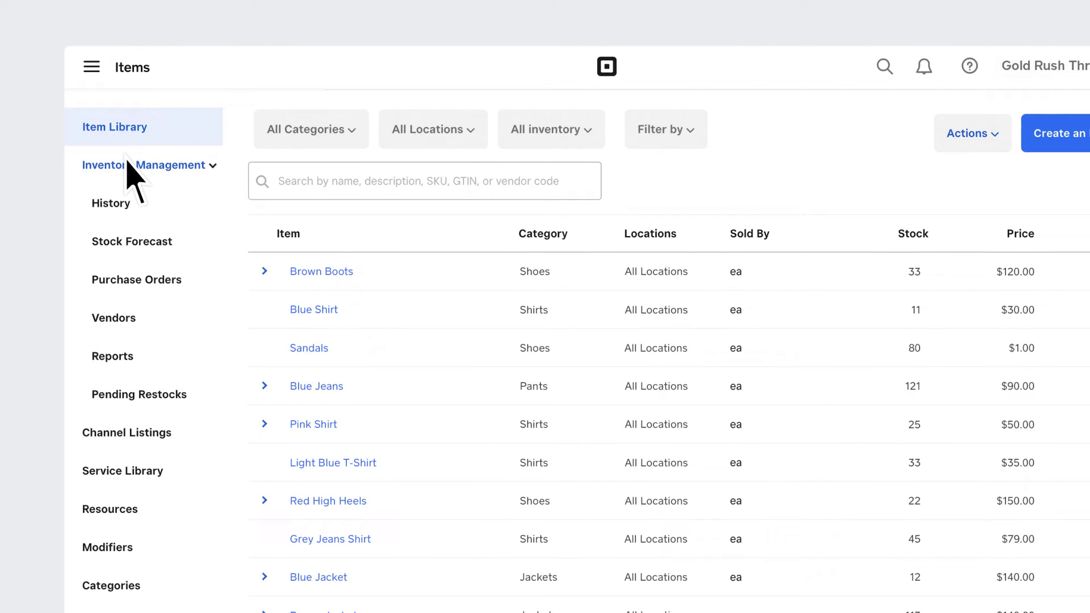
left_click(128, 284)
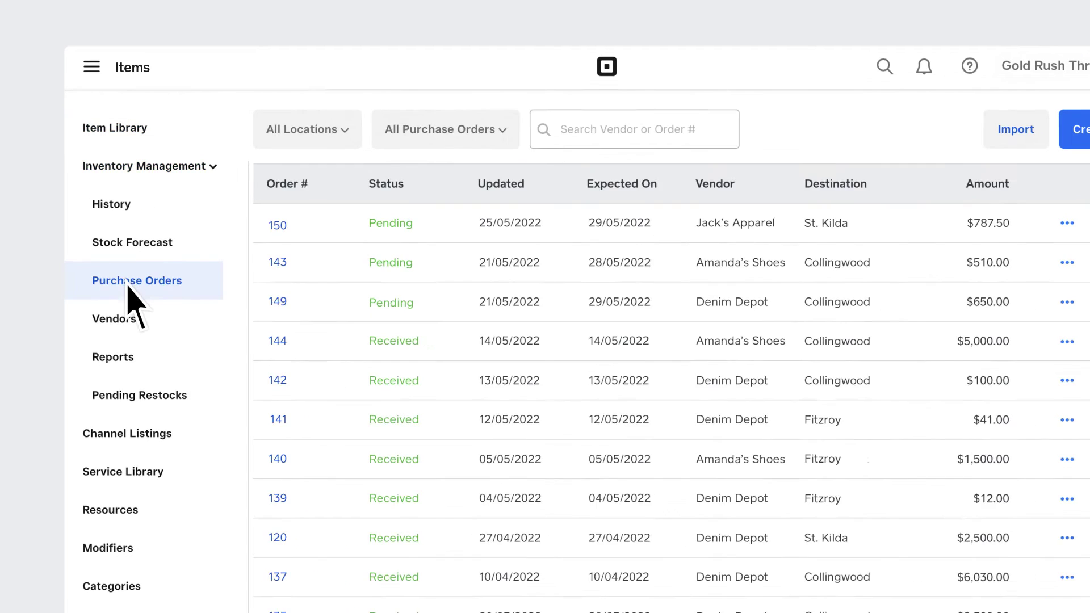
left_click(978, 104)
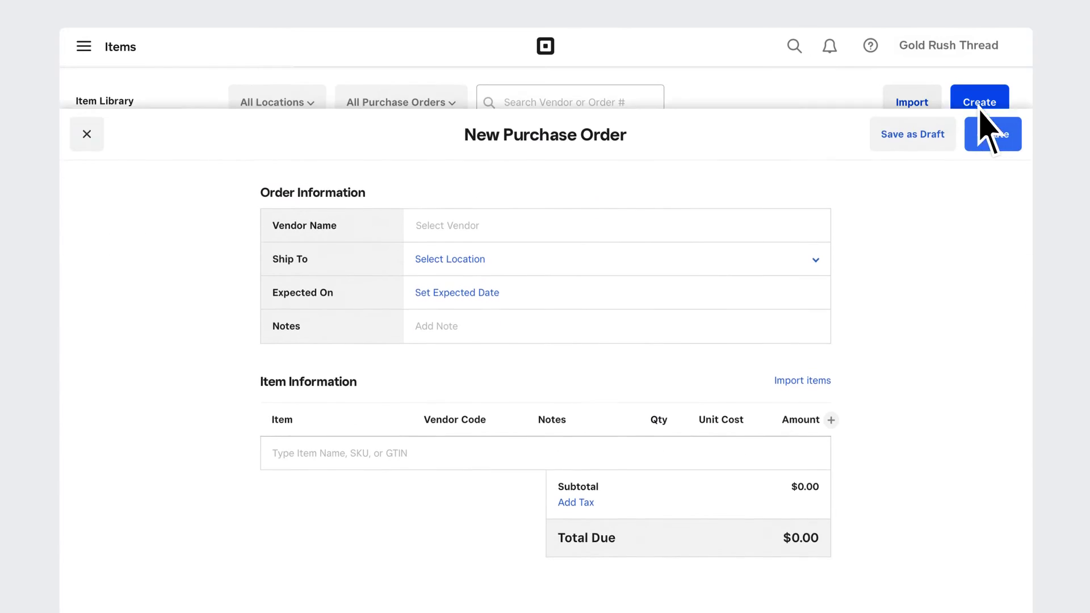
left_click(414, 152)
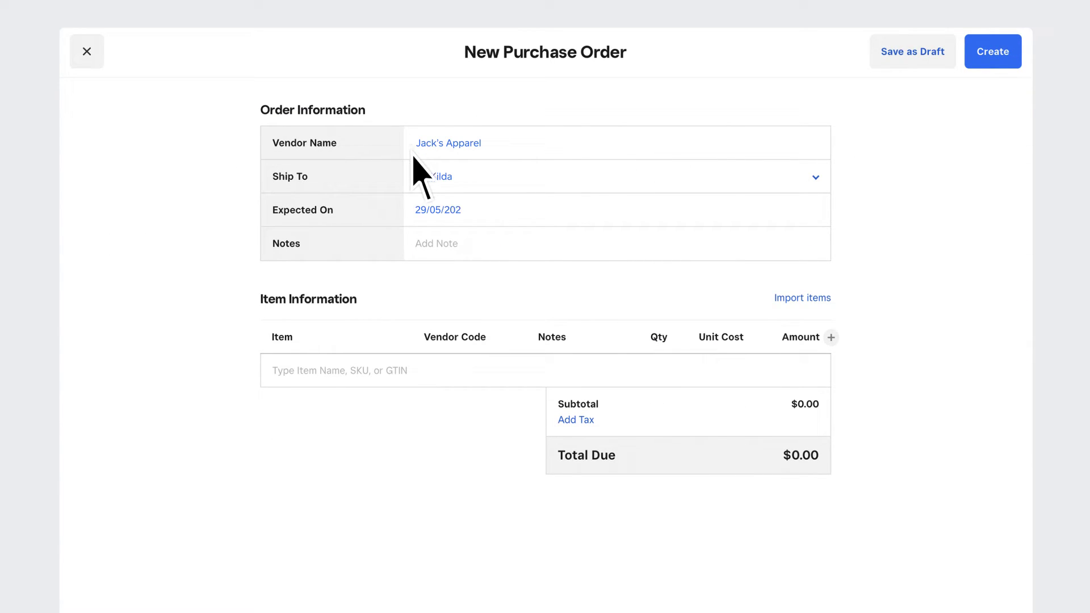
left_click(413, 248)
type("Ask for Erin")
Add 50 Blue Shirts at a $15.00 unit cost to the order
left_click(274, 384)
type("Blue Sh")
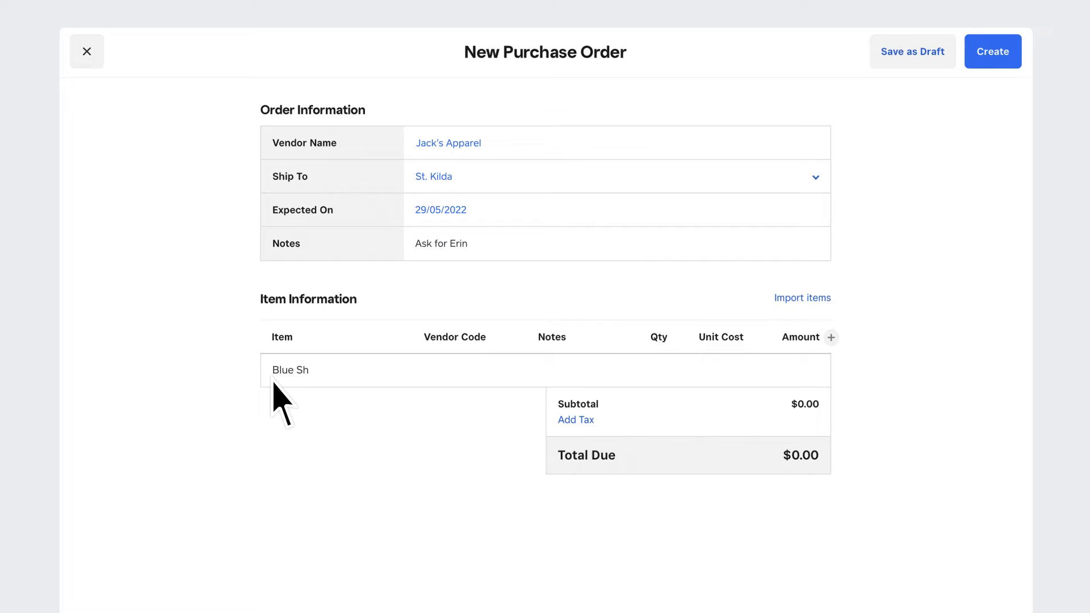
type("irt")
key("Return")
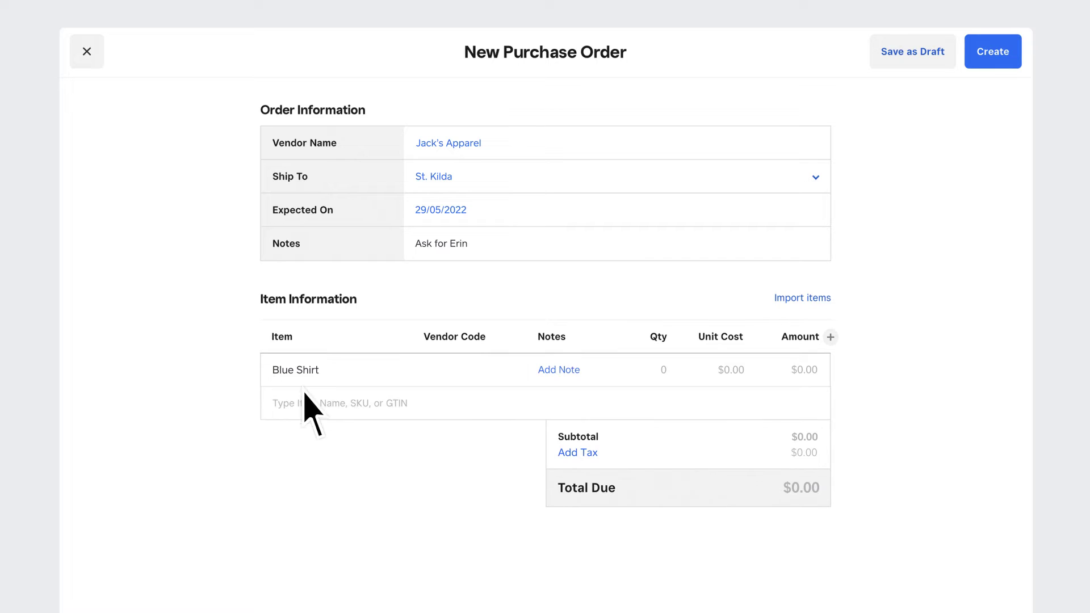
left_click(674, 372)
type("50")
left_click(739, 370)
type("1500")
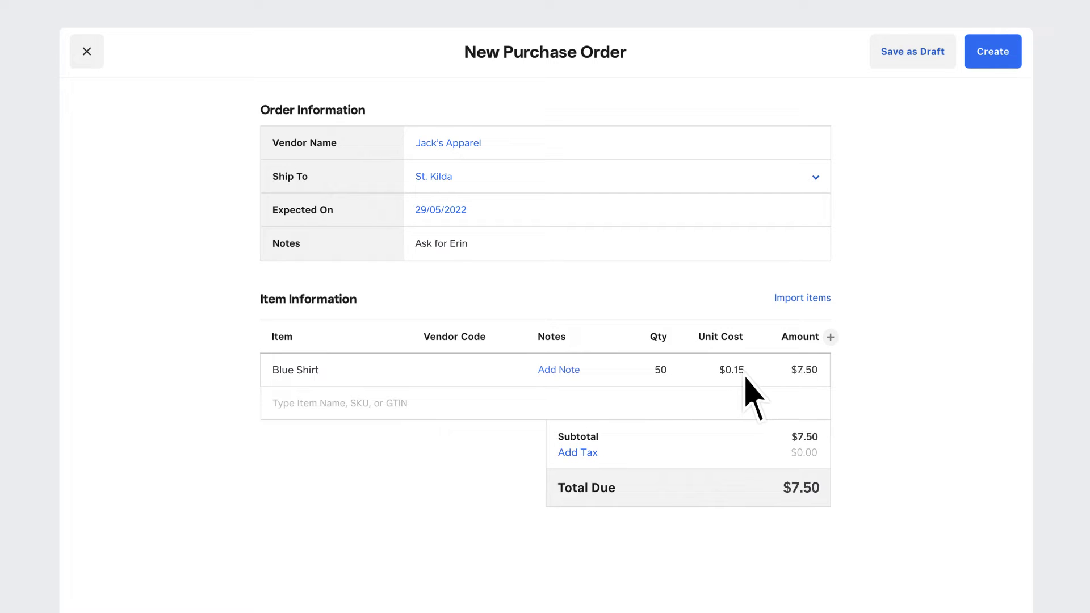
Apply a 10% GST tax to the purchase order
left_click(577, 452)
type("10")
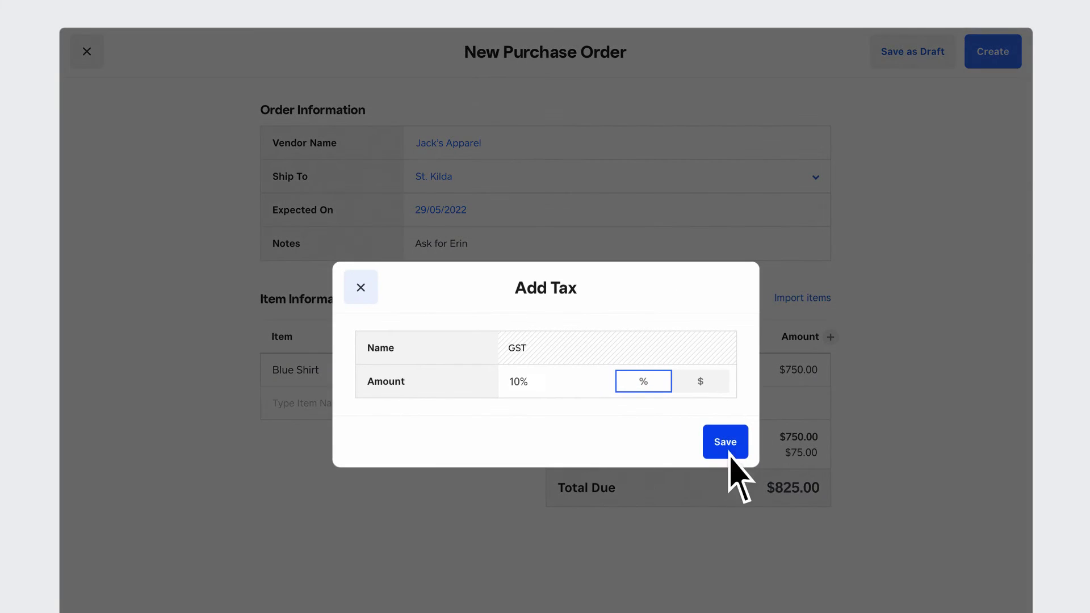
left_click(724, 442)
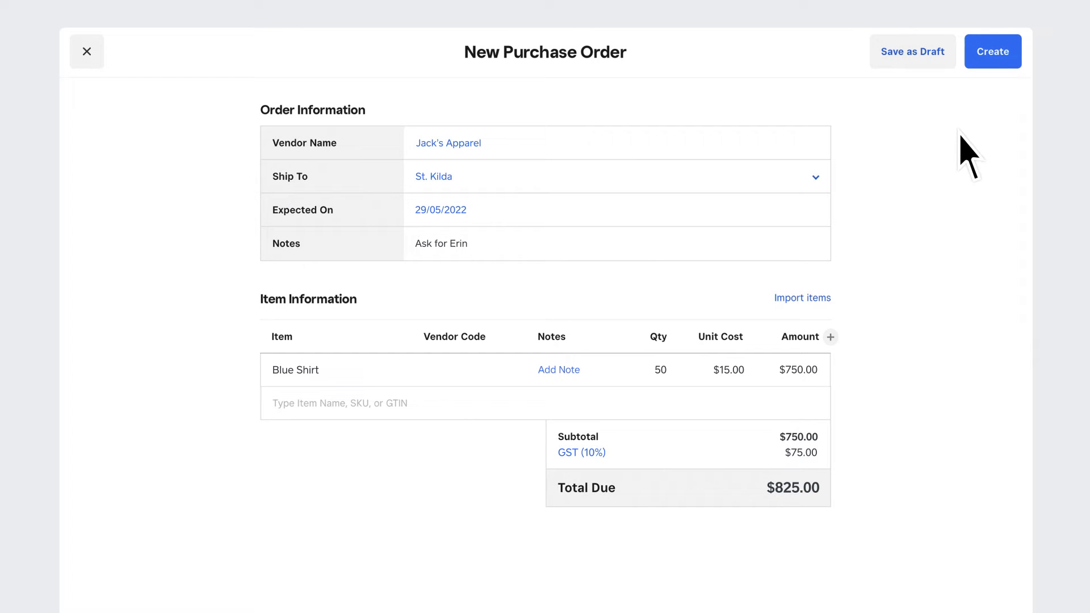
Create the purchase order and save it as a PDF, then view inventory history
left_click(987, 58)
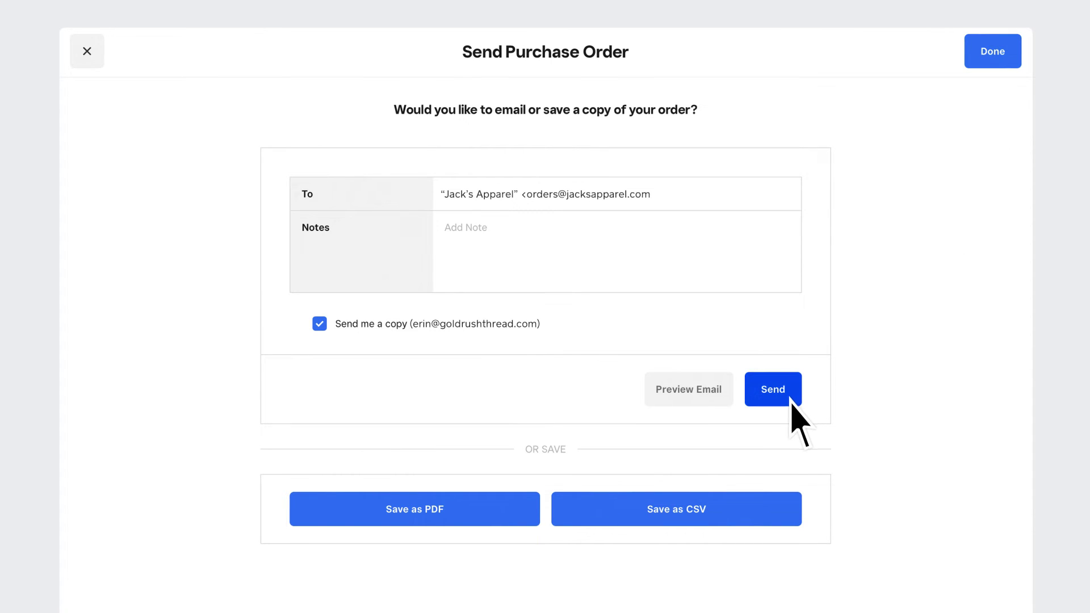
left_click(472, 524)
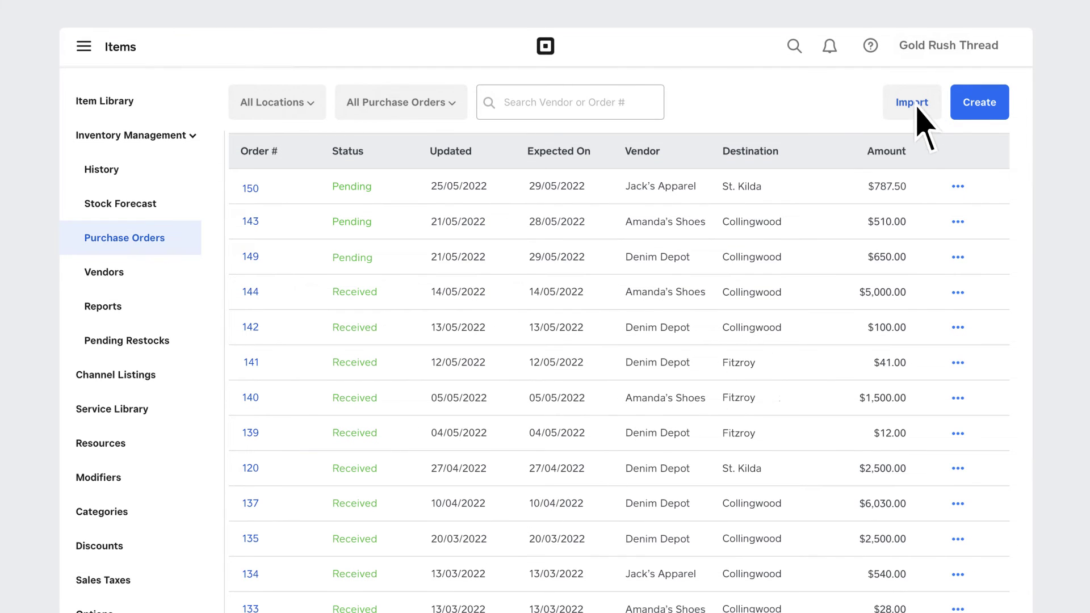
left_click(923, 126)
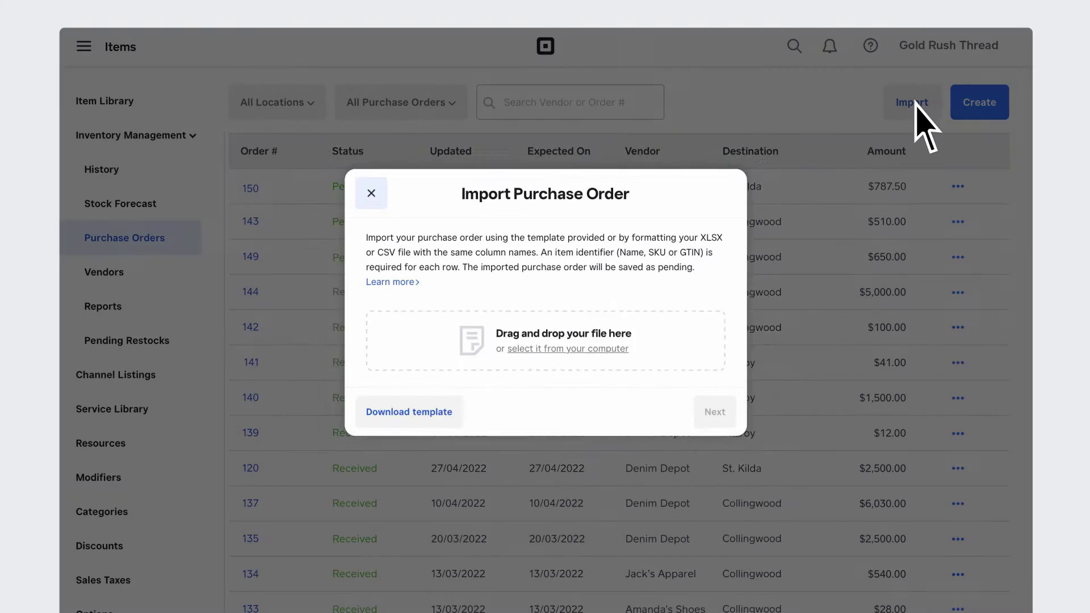
left_click(364, 190)
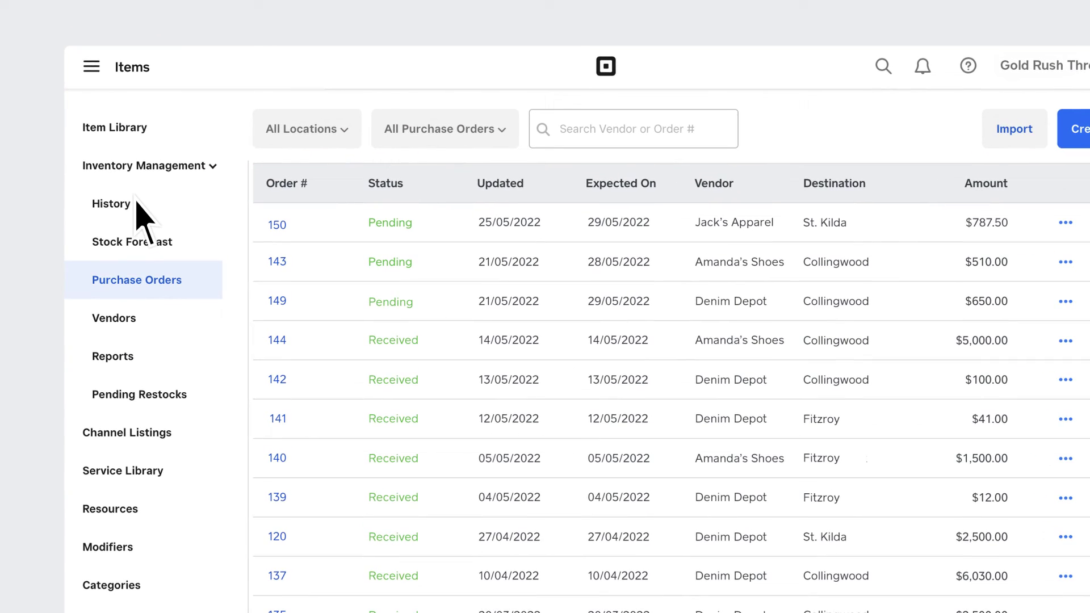
left_click(134, 203)
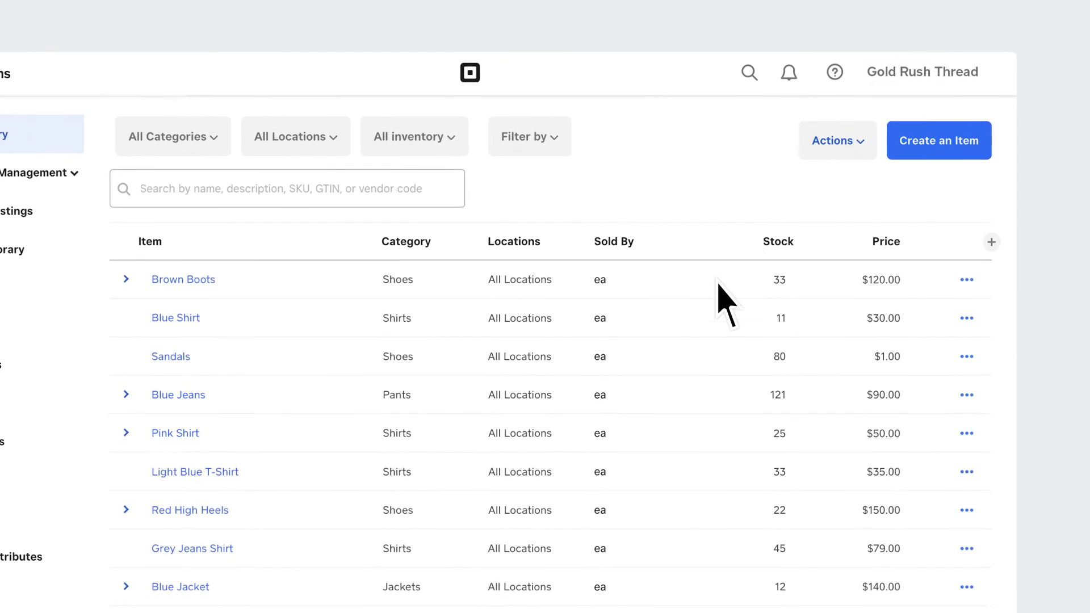
Set up DYMO 30346 barcode labels for the items on purchase order #150
left_click(843, 152)
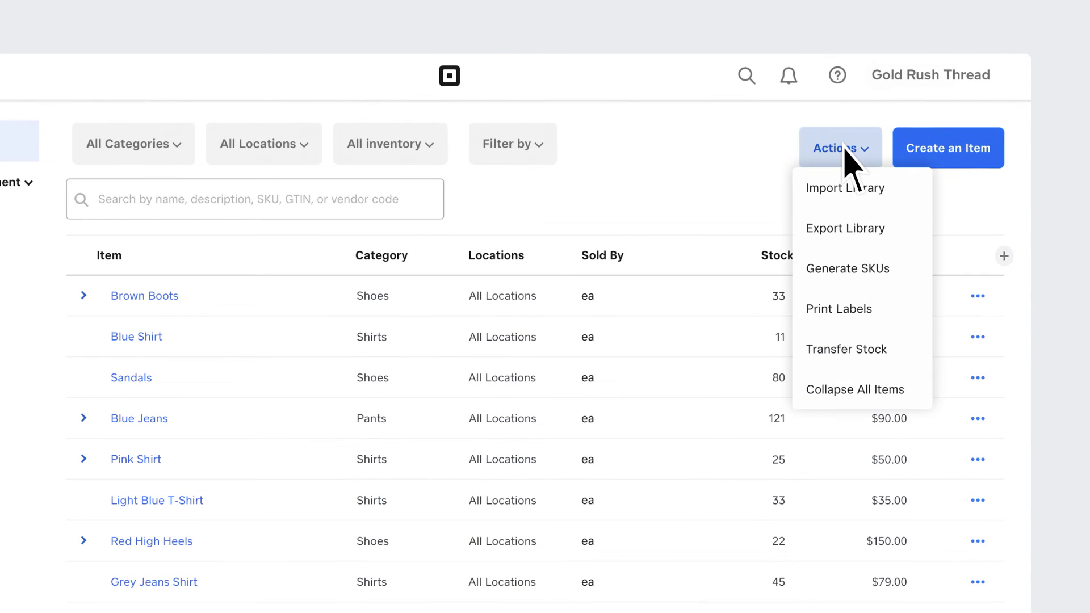
left_click(846, 311)
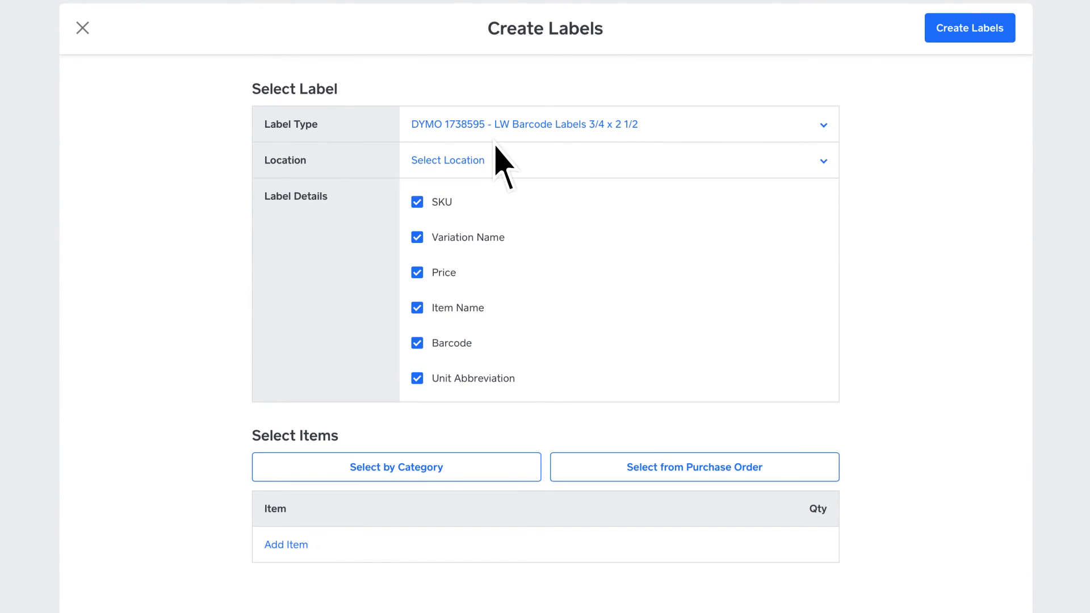
left_click(441, 267)
left_click(468, 140)
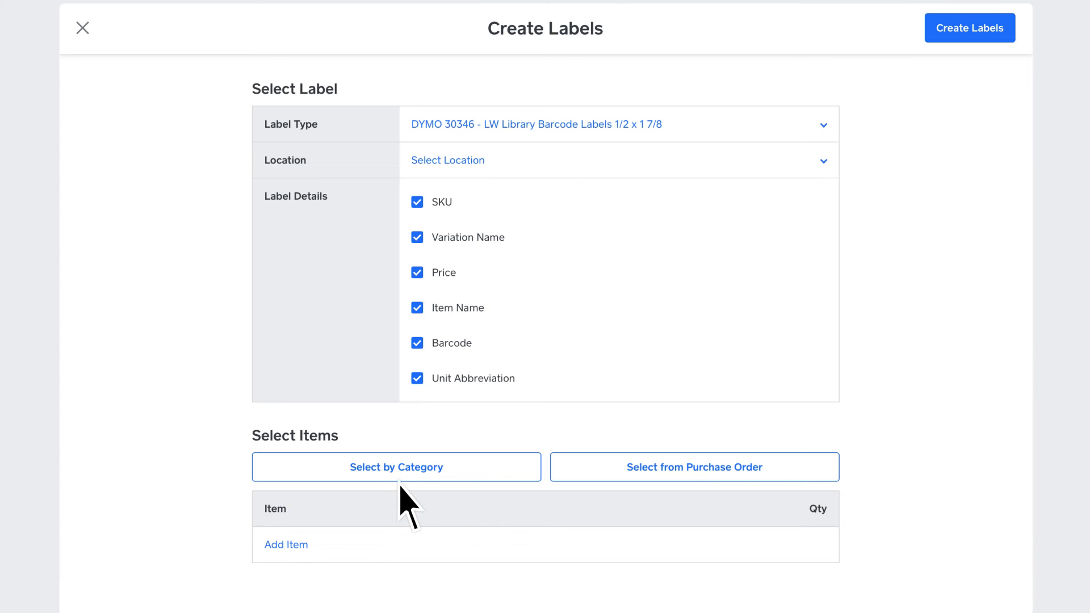
left_click(690, 471)
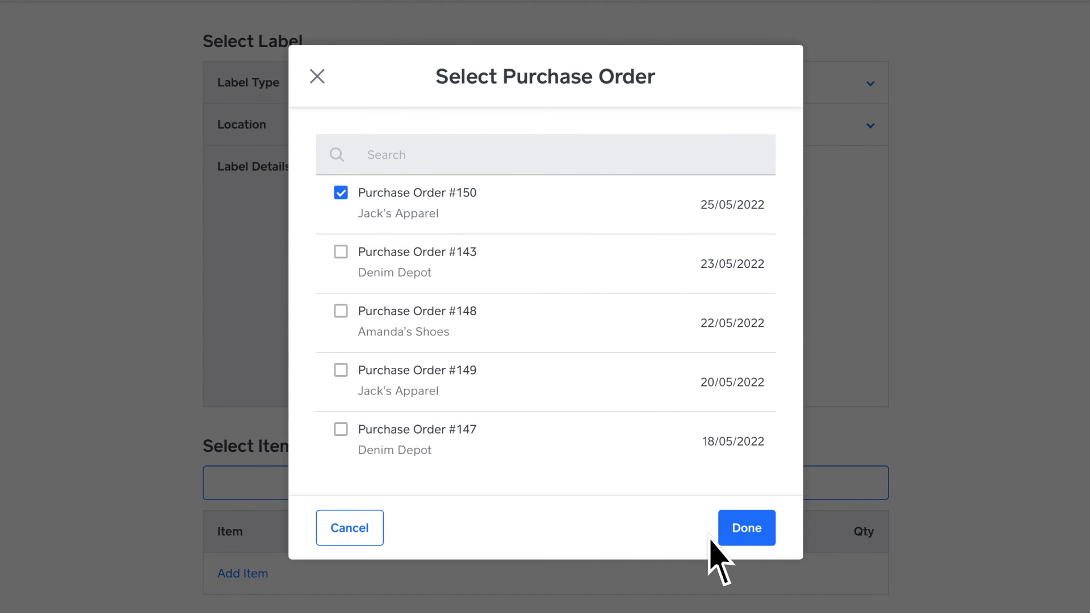
left_click(744, 534)
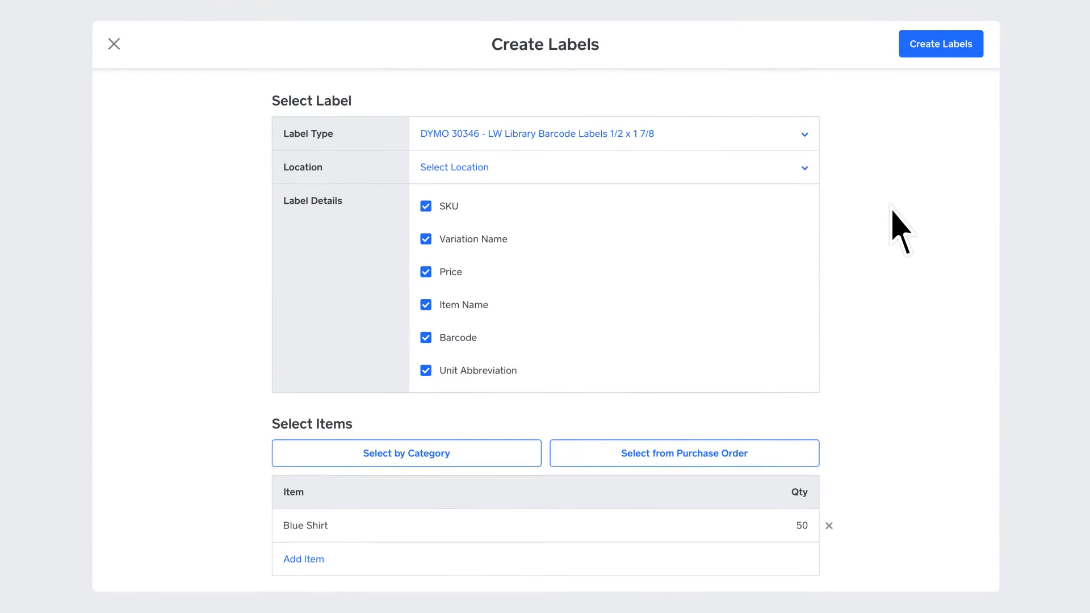
Generate the 50 Blue Shirt labels and download them as Label.pdf
left_click(1036, 0)
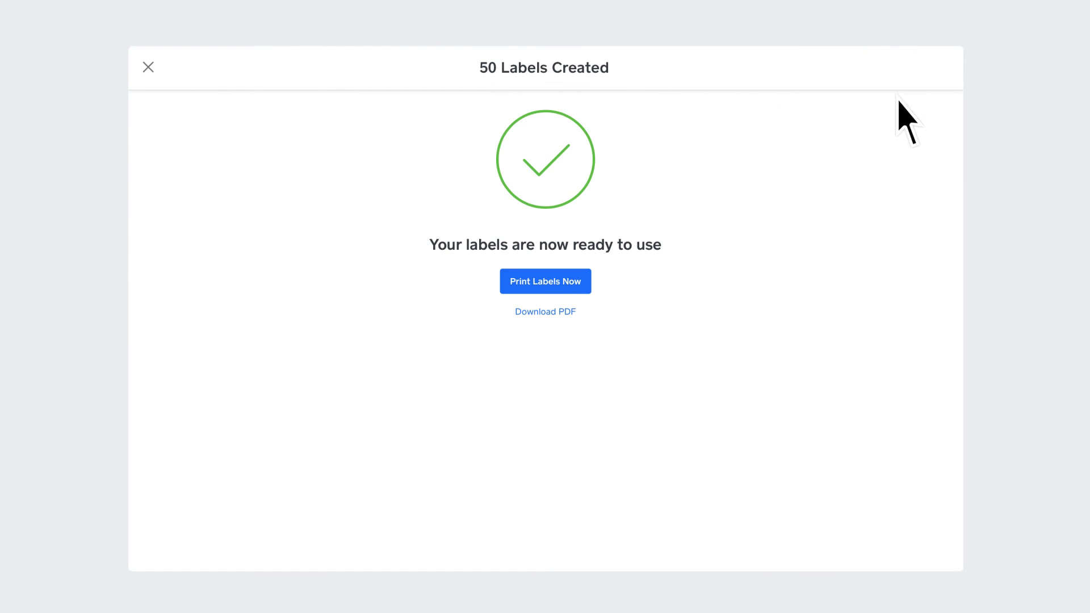
left_click(570, 314)
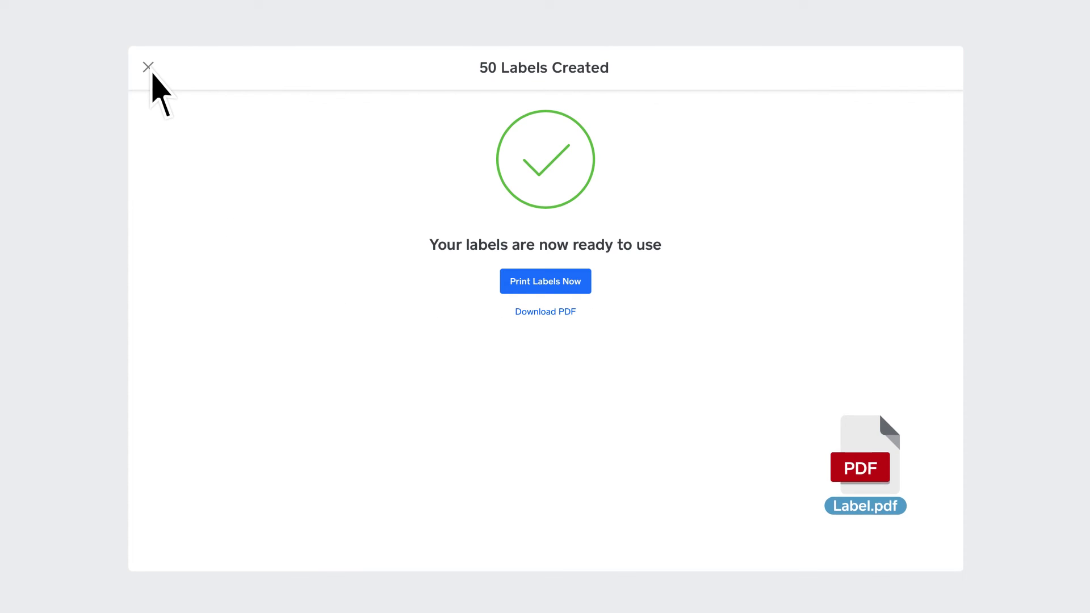
left_click(149, 69)
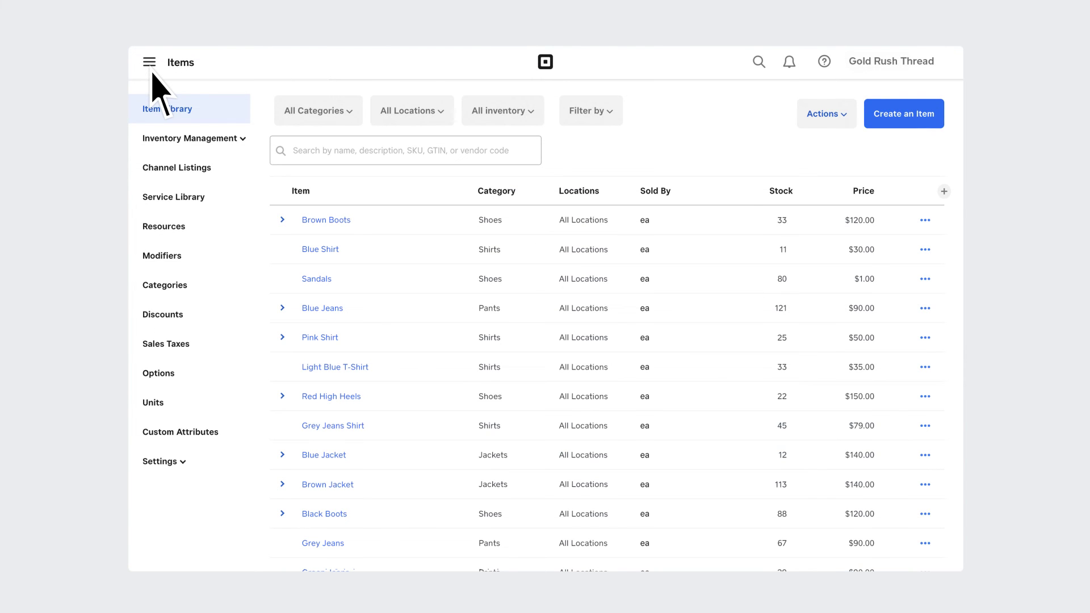